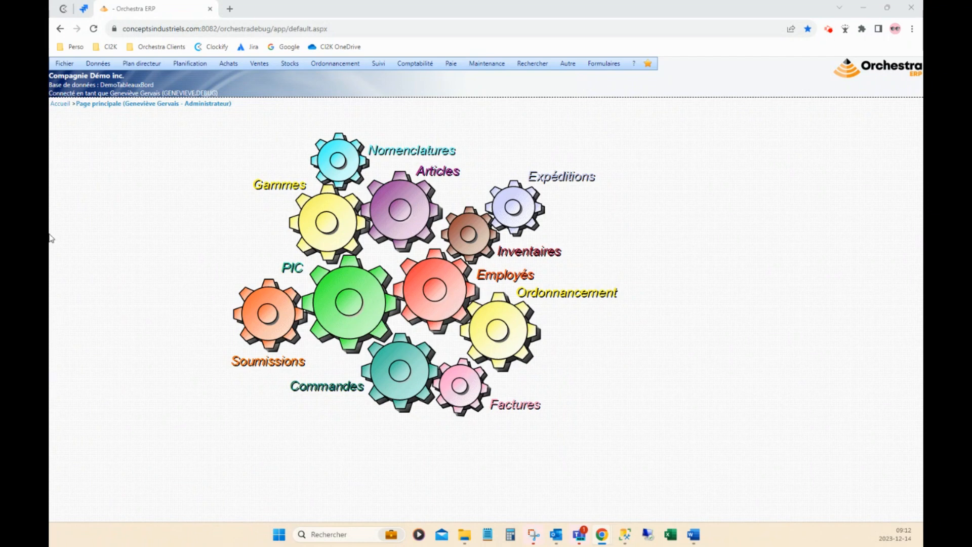
Start a new work centre (poste de charge) with CODE-ARRET as both its name and its description.
click(98, 64)
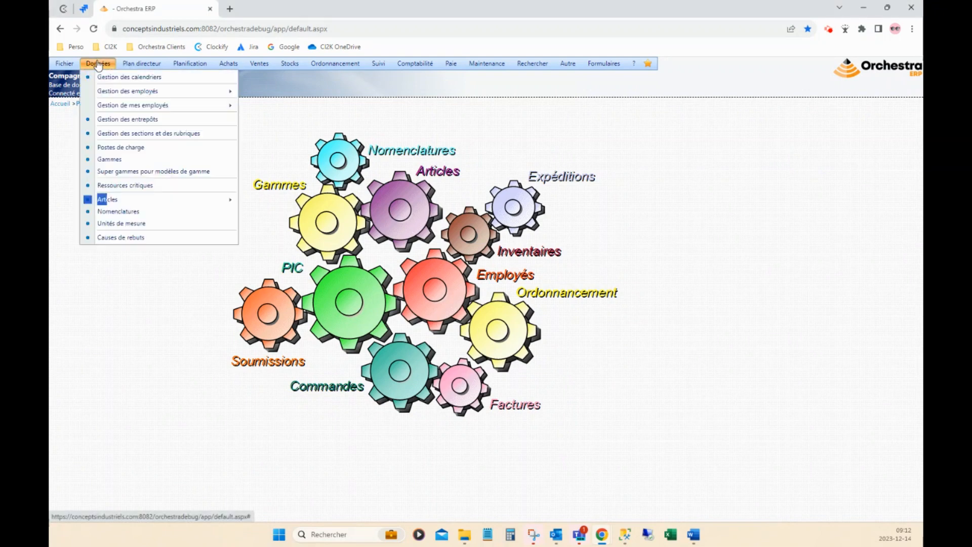
click(104, 147)
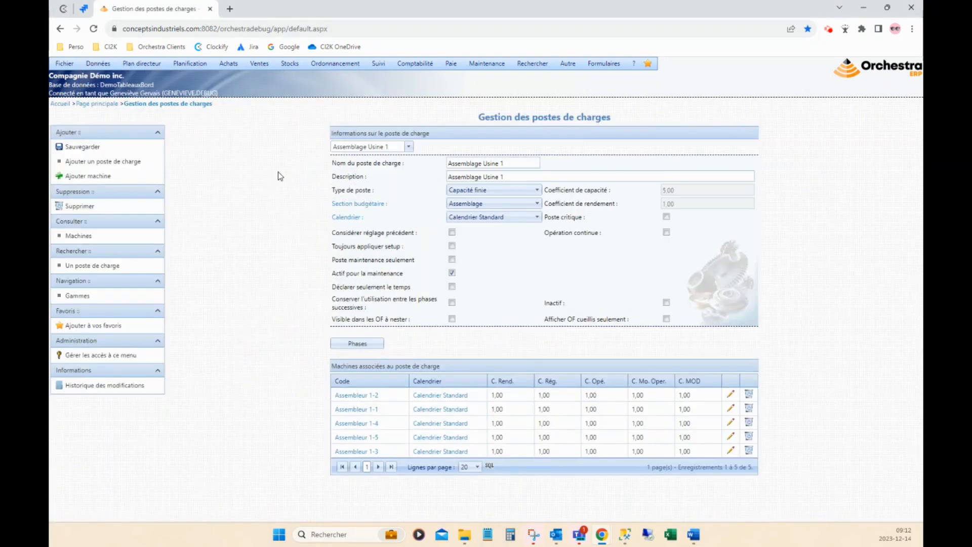
click(130, 166)
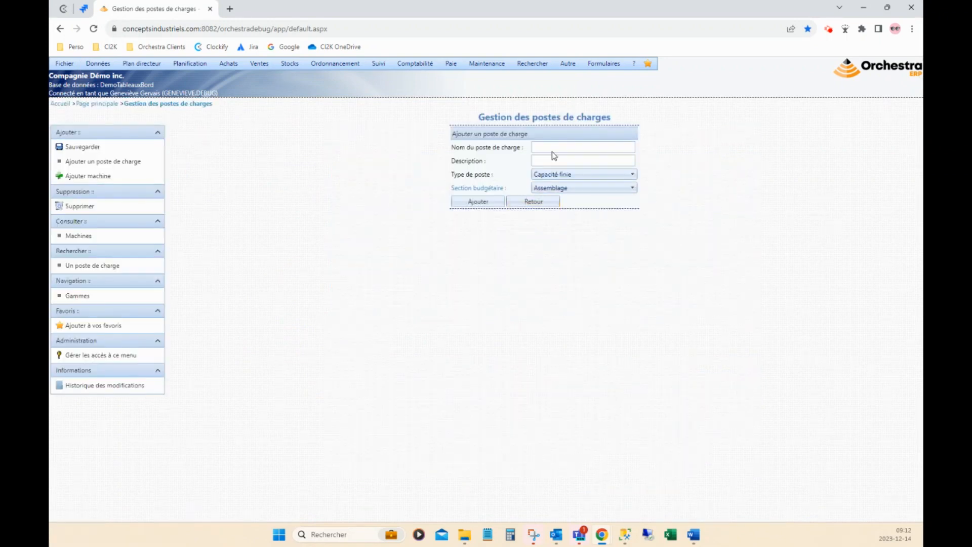
click(554, 146)
text(CO)
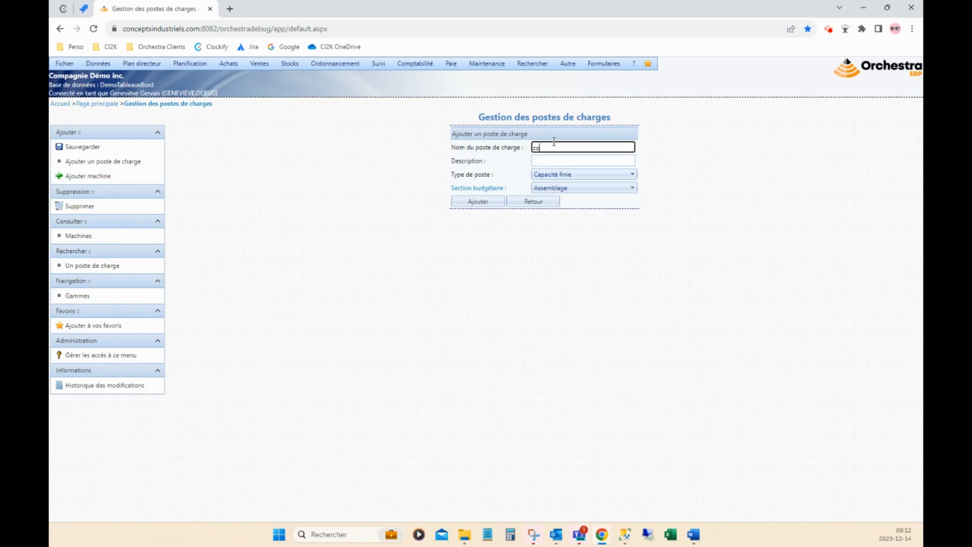
text(EE-ARR)
key(ctrl+shift+Left)
key(ctrl+shift+Left)
key(ctrl+c)
click(550, 159)
key(ctrl+v)
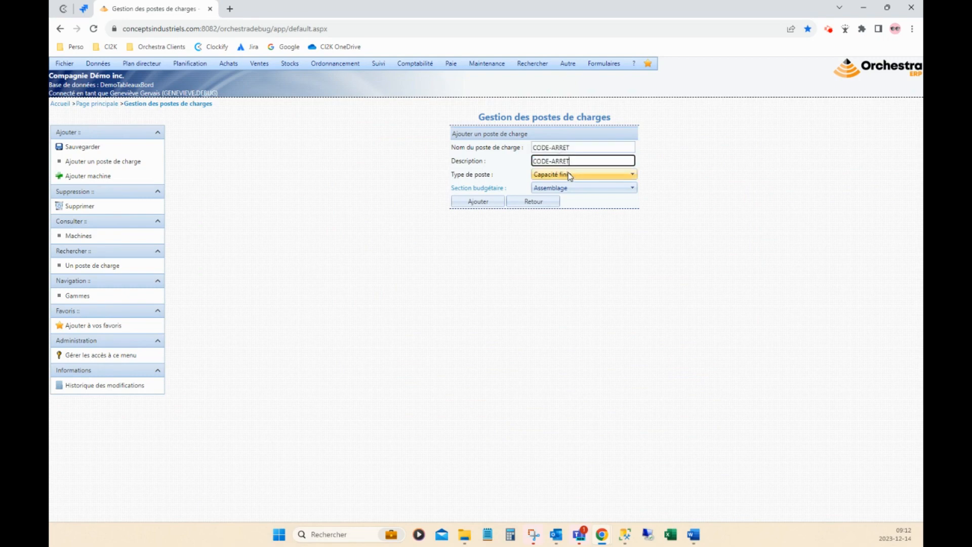
Set the new work centre's type to Capacité infinie and its budget section to Principale, and add it.
click(570, 176)
click(569, 193)
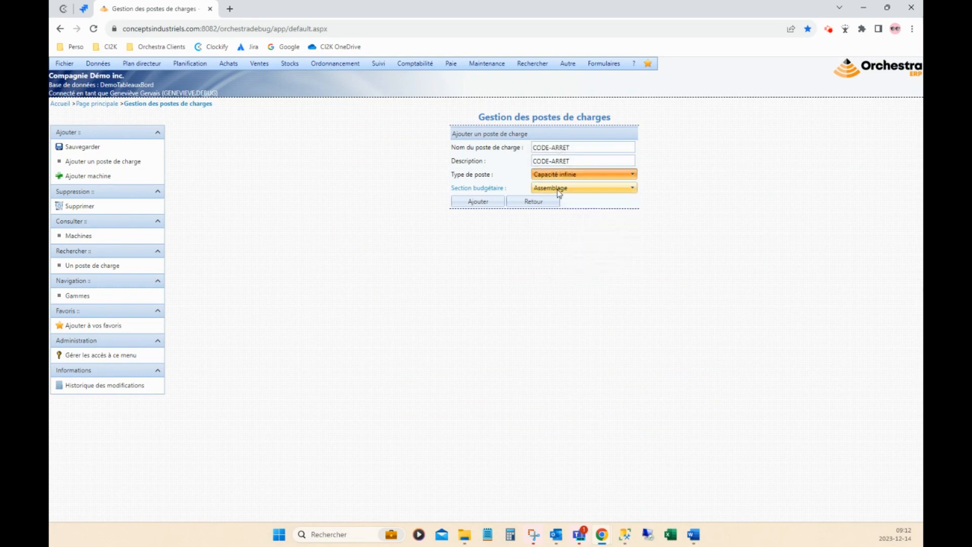
click(559, 192)
scroll(600, 232, down, 5)
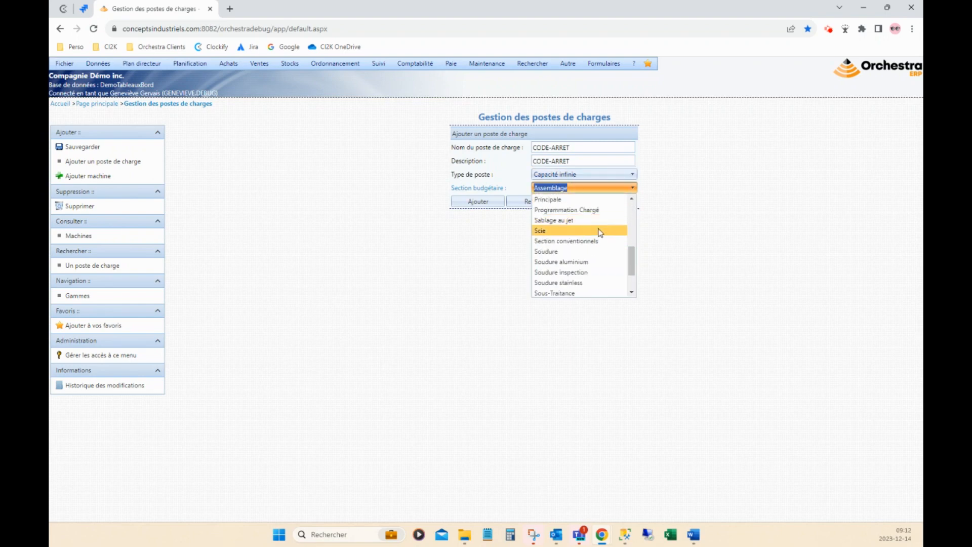
click(557, 199)
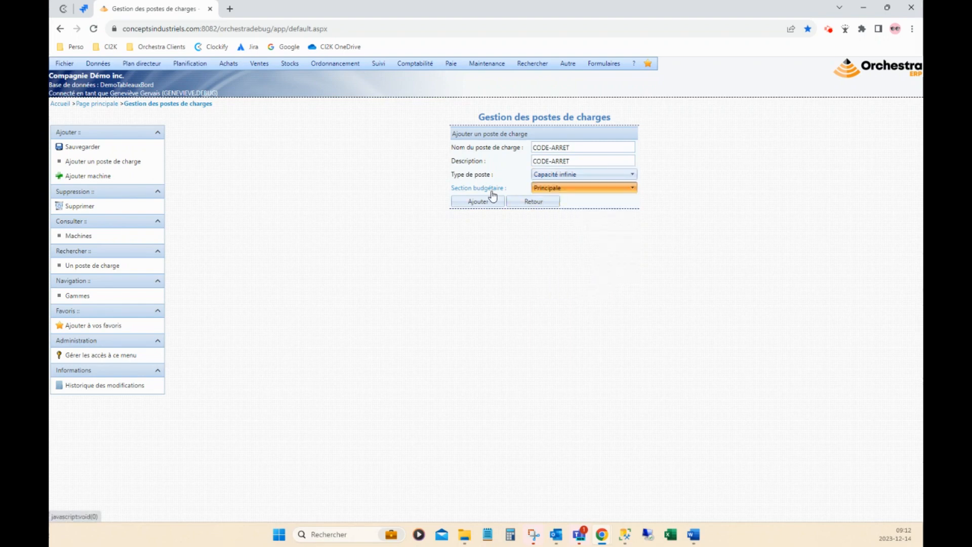
click(475, 202)
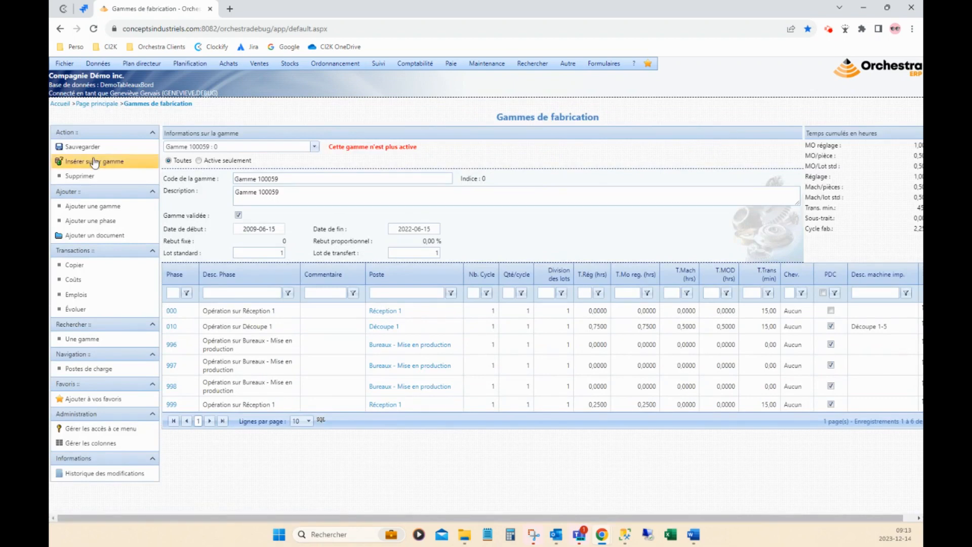
Add a new manufacturing routing (gamme) named CODE-ARRET.
click(80, 206)
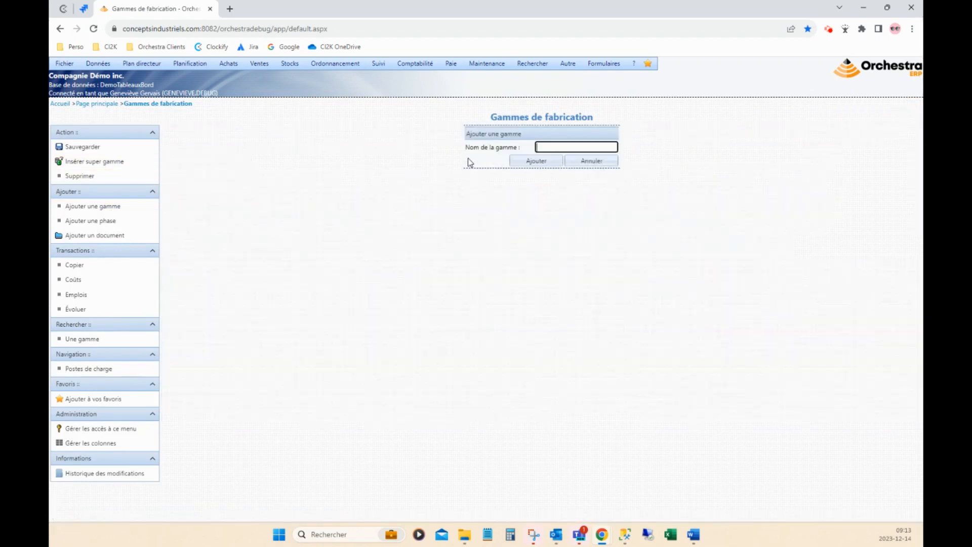
text(CODE-ARRET)
click(532, 161)
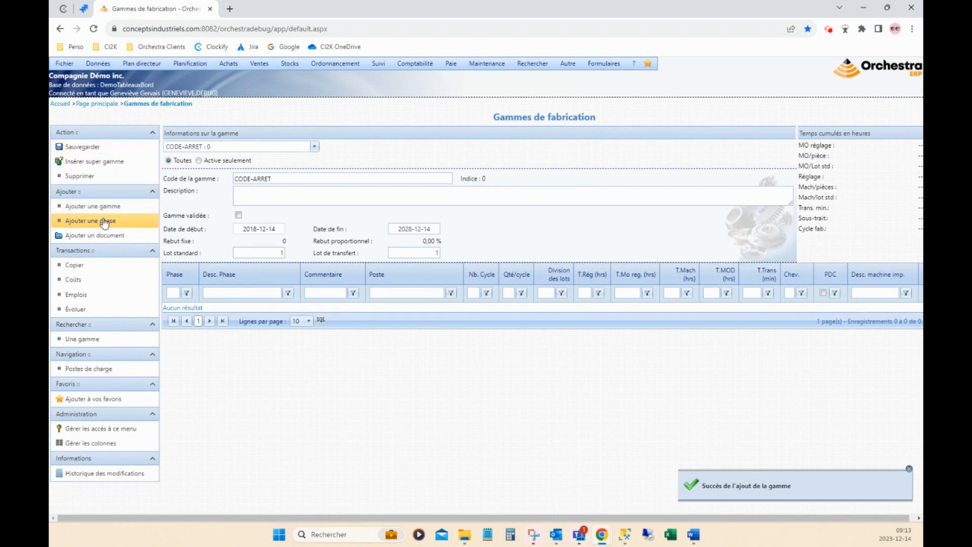
Add phase 010 to the CODE-ARRET routing with the description RÉUNION and the work centre CODE-ARRET.
click(73, 223)
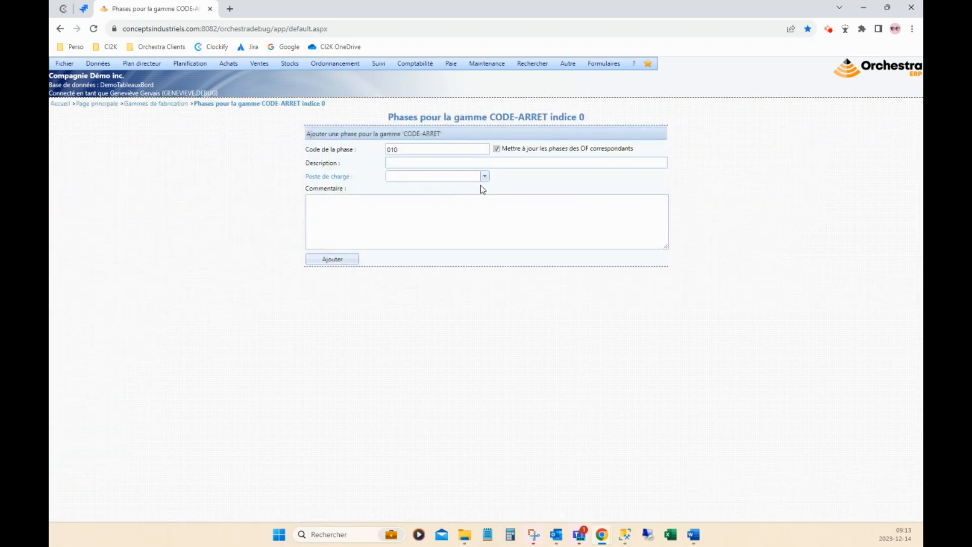
click(410, 164)
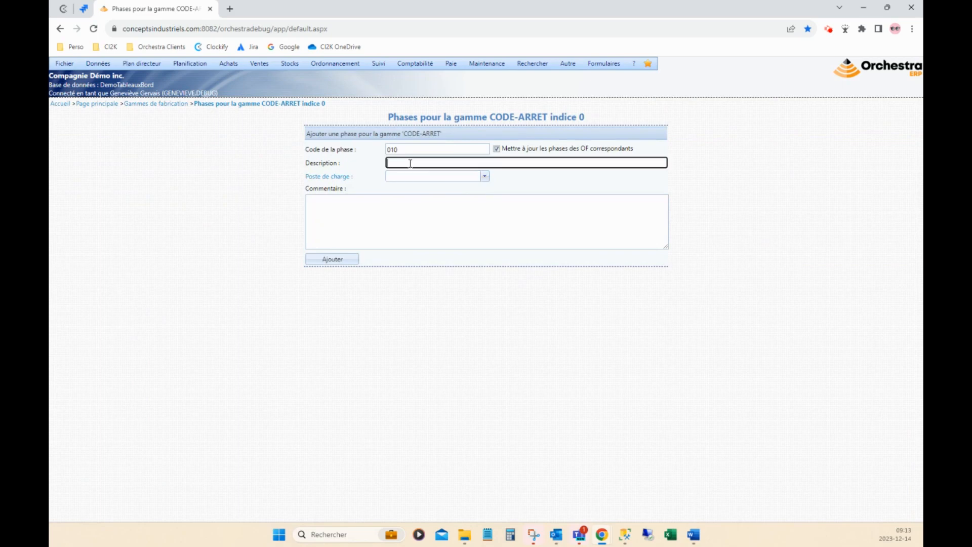
text(RÉUNION)
click(405, 179)
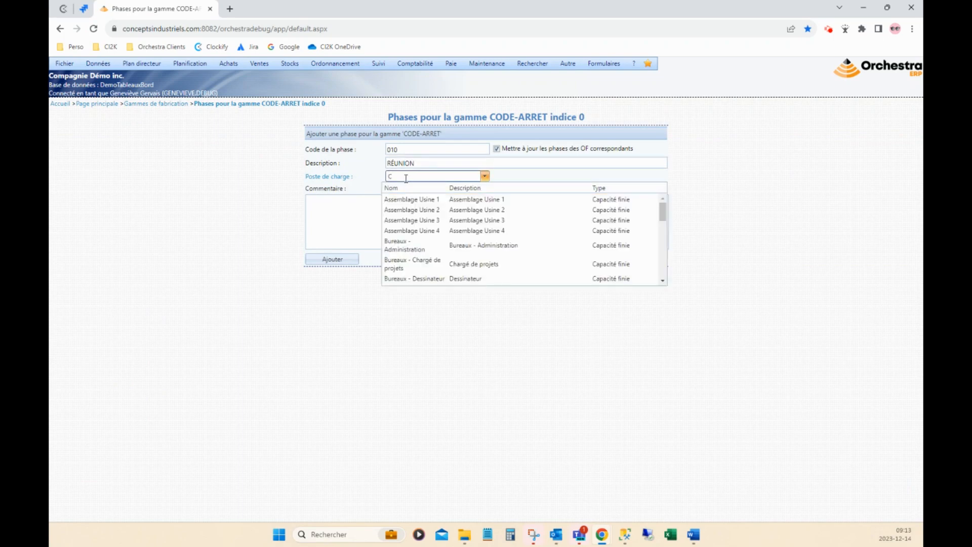
text(CODE)
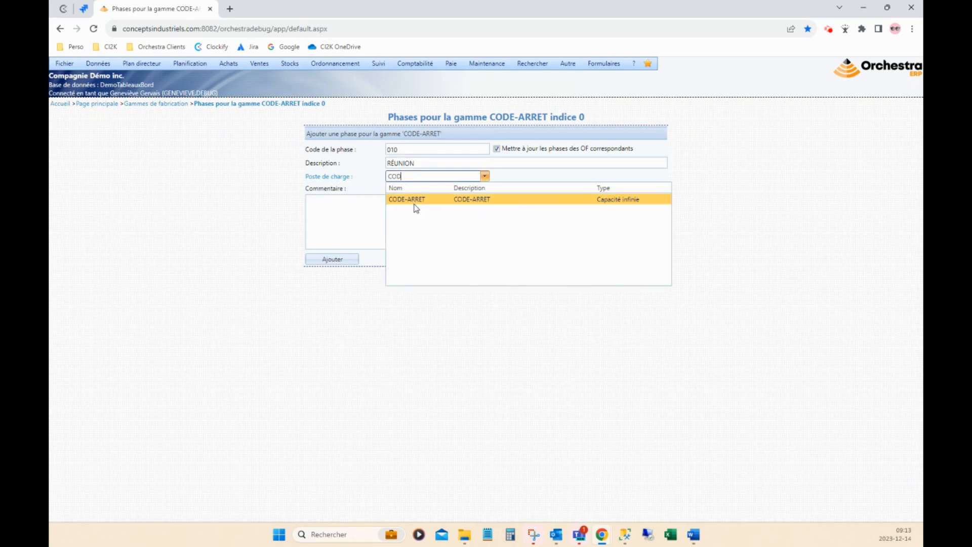
click(411, 261)
click(336, 257)
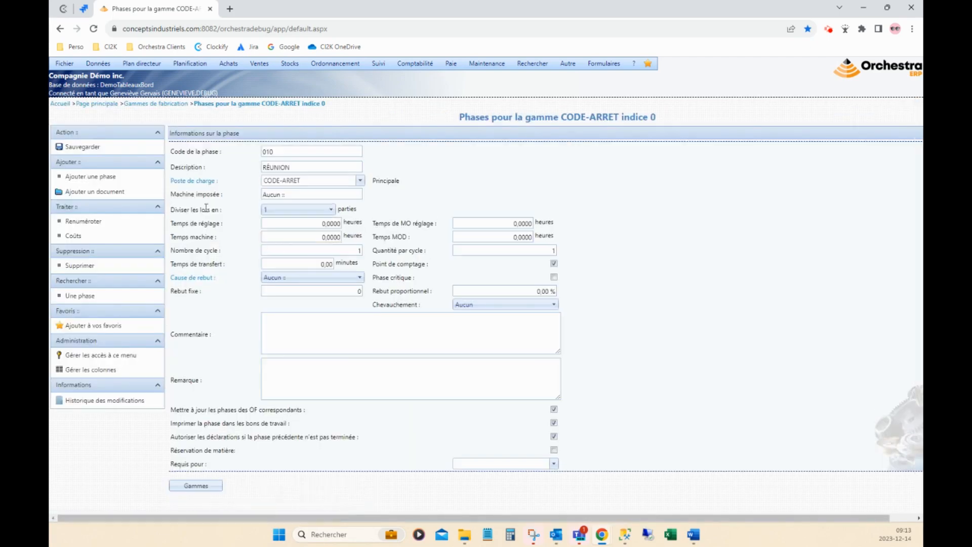
Add phase 020 to the routing with the description SUPERVISION and the work centre CODE-ARRET.
click(90, 181)
click(416, 165)
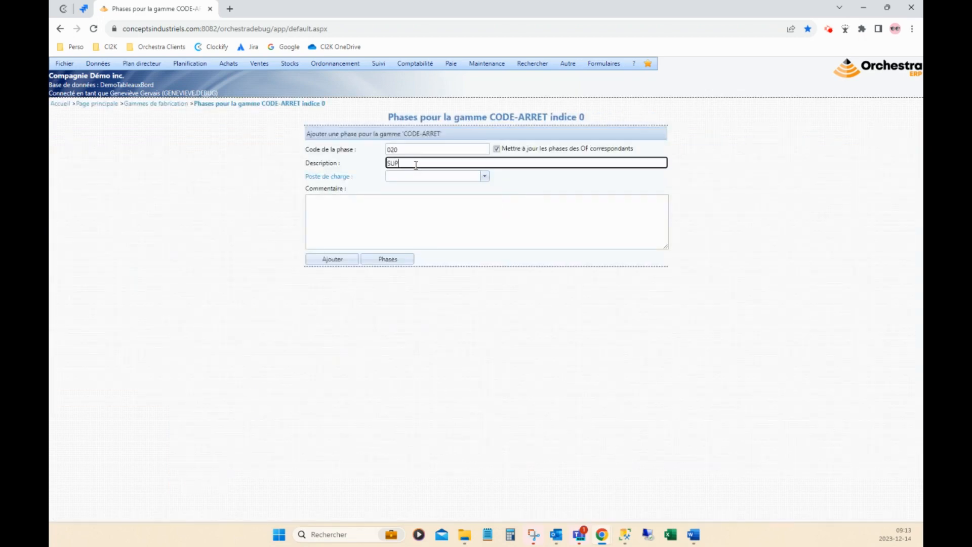
text(SUPERVISION)
click(416, 175)
text(CODE)
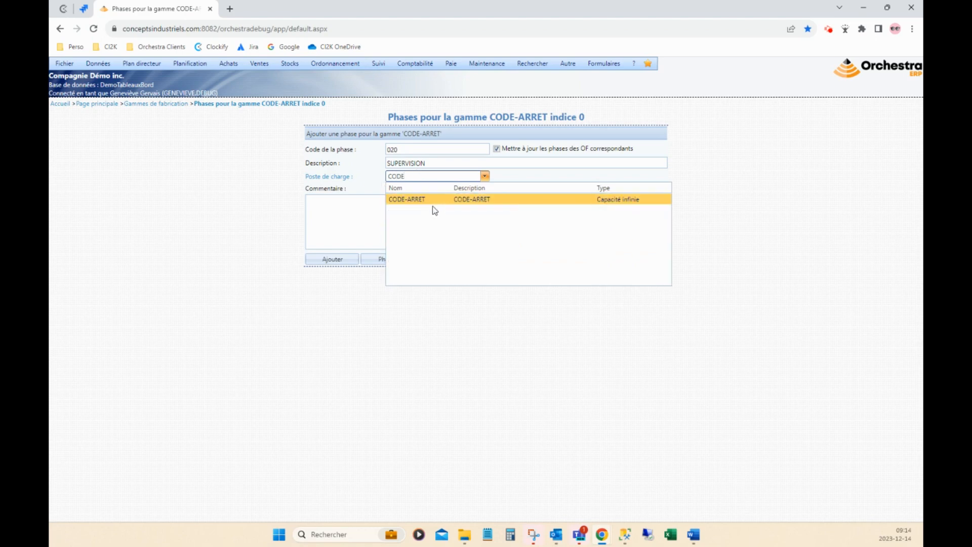
click(420, 200)
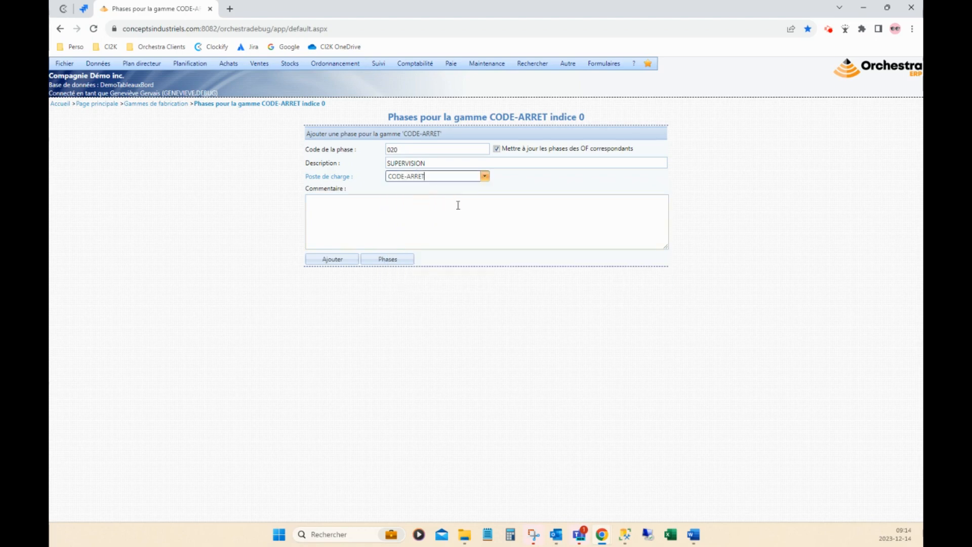
click(332, 259)
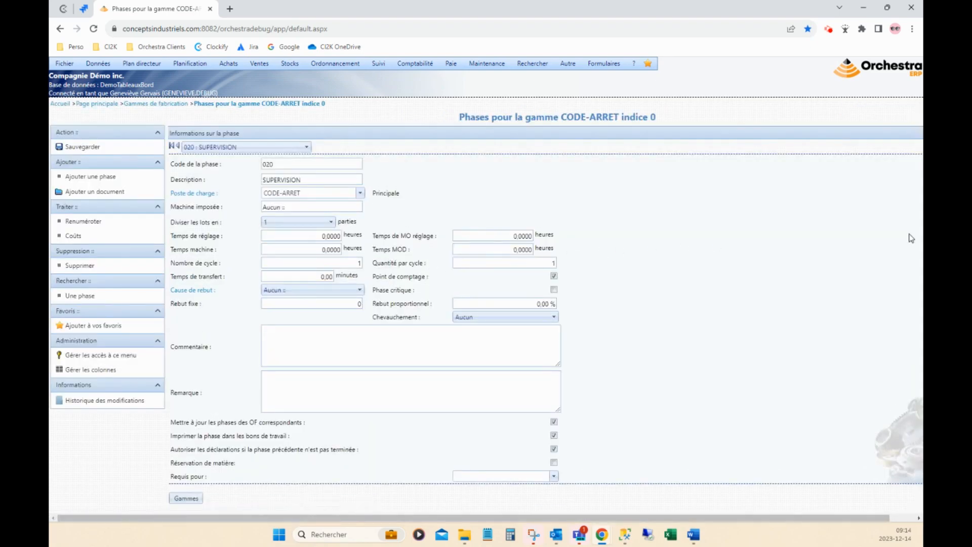
Create a new article of type Fabriqué with CODE-ARRET as both its article code and its label.
click(96, 69)
mouse_move(112, 201)
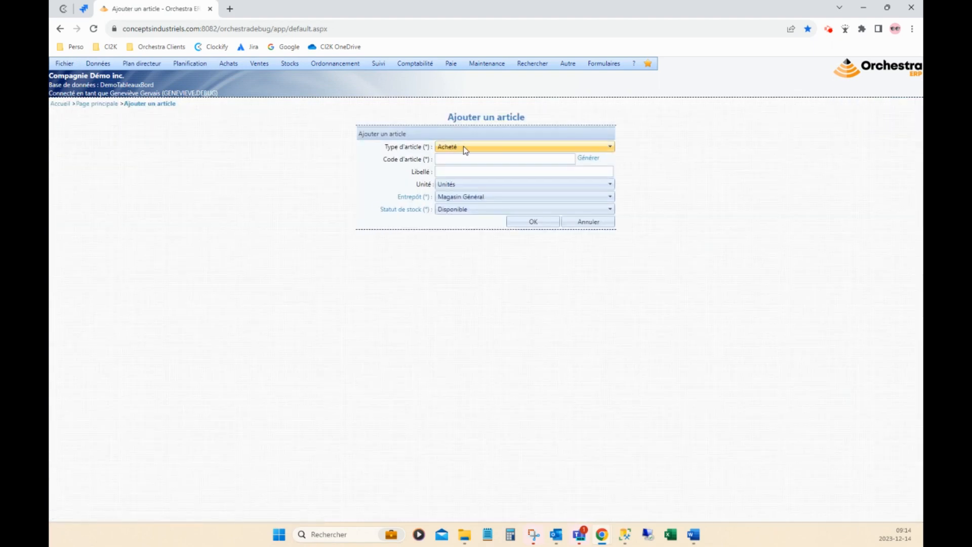
click(465, 150)
click(453, 176)
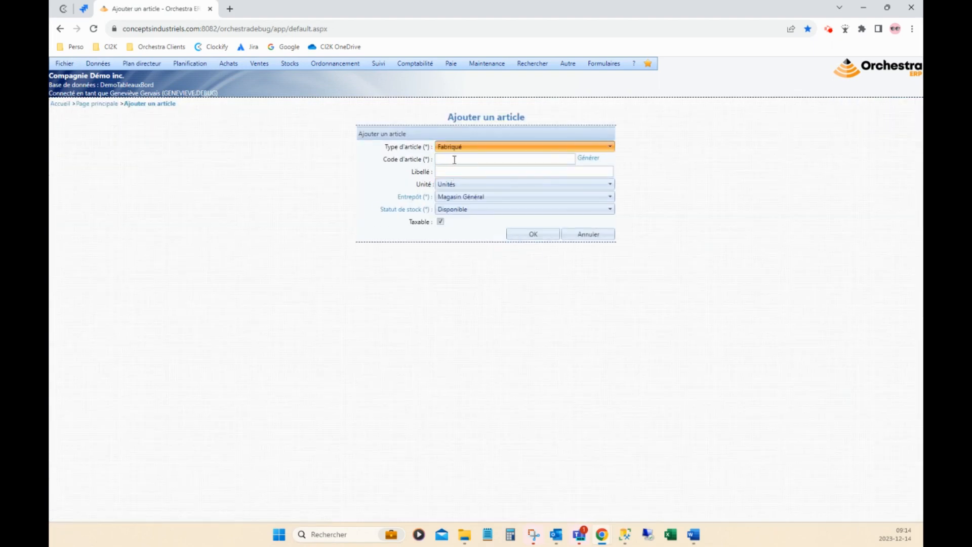
click(454, 159)
text(CODE-)
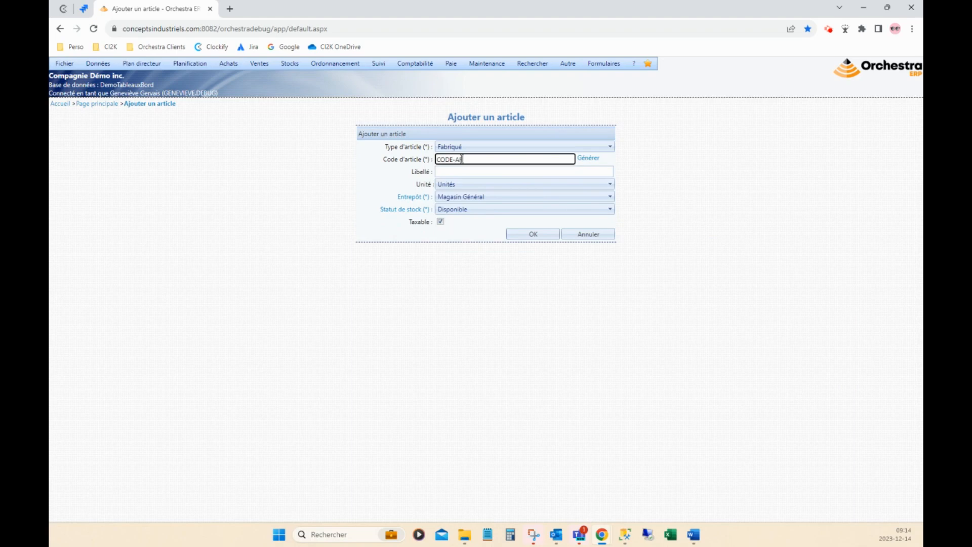
text(ARRET)
click(456, 171)
text(CODE-)
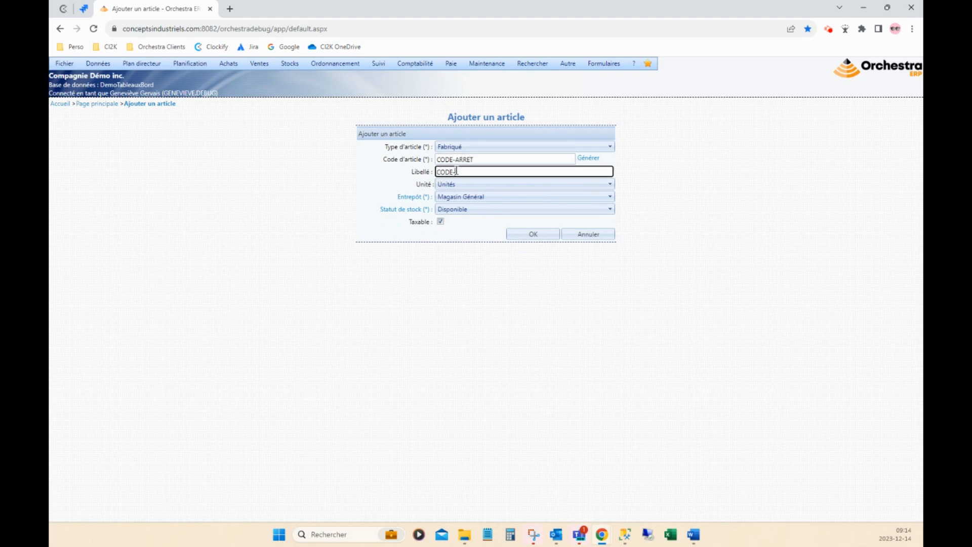
text(ARRET)
click(536, 238)
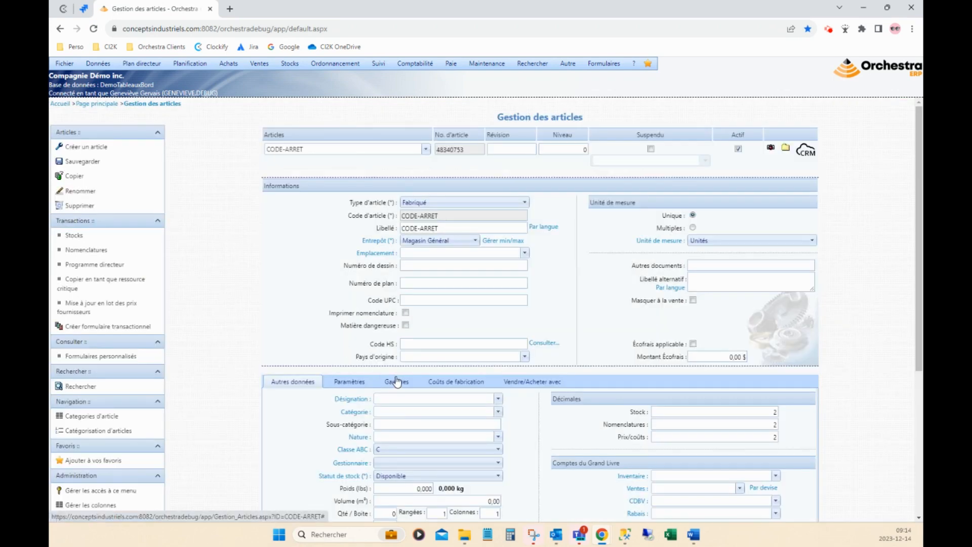
Assign the CODE-ARRET routing to the article and save the article.
click(398, 388)
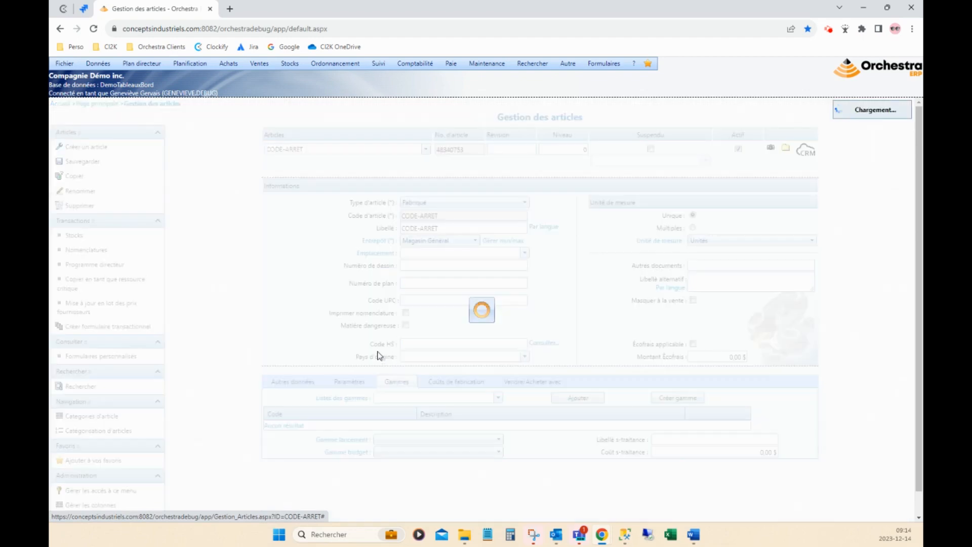
click(395, 398)
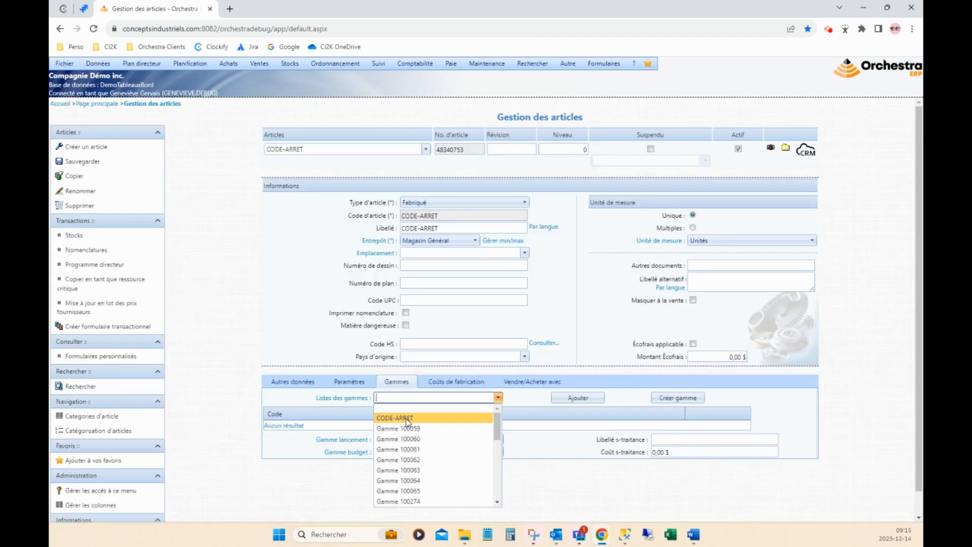
click(405, 418)
click(577, 398)
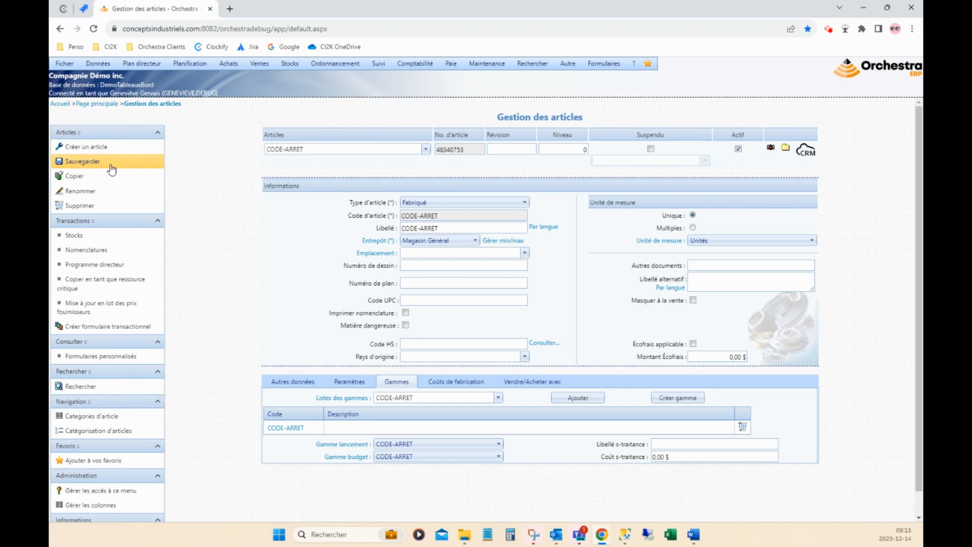
click(93, 162)
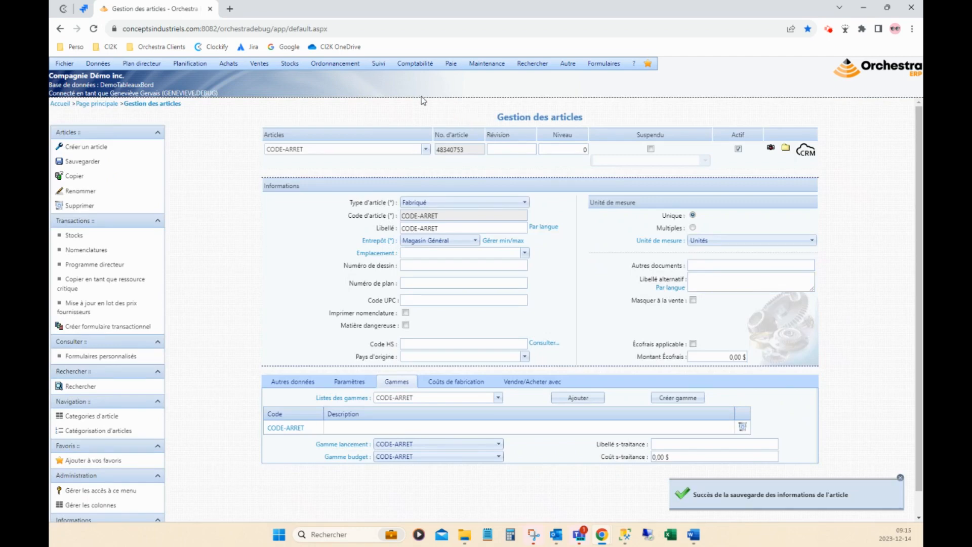
Start creating a firm manufacturing order (OF ferme) for the article CODE-ARRET.
click(328, 72)
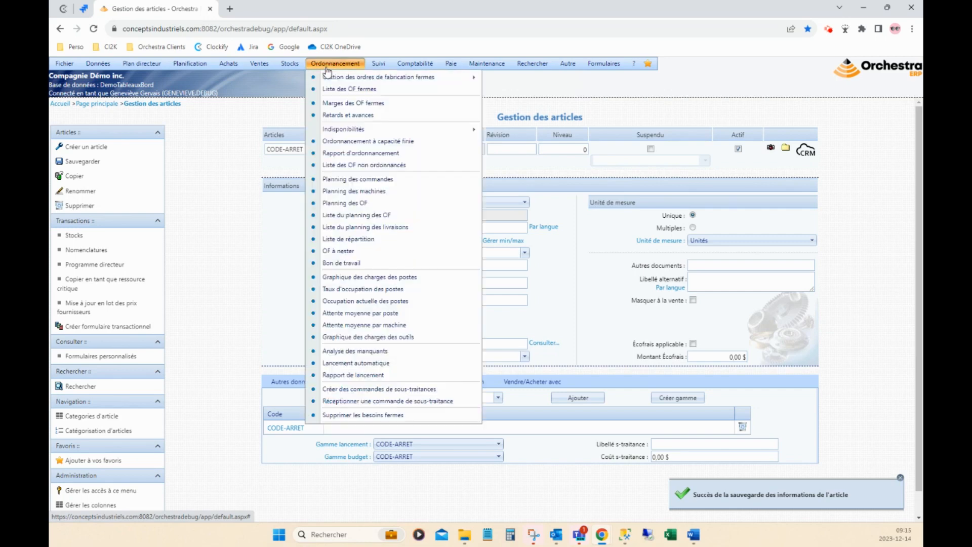
mouse_move(330, 78)
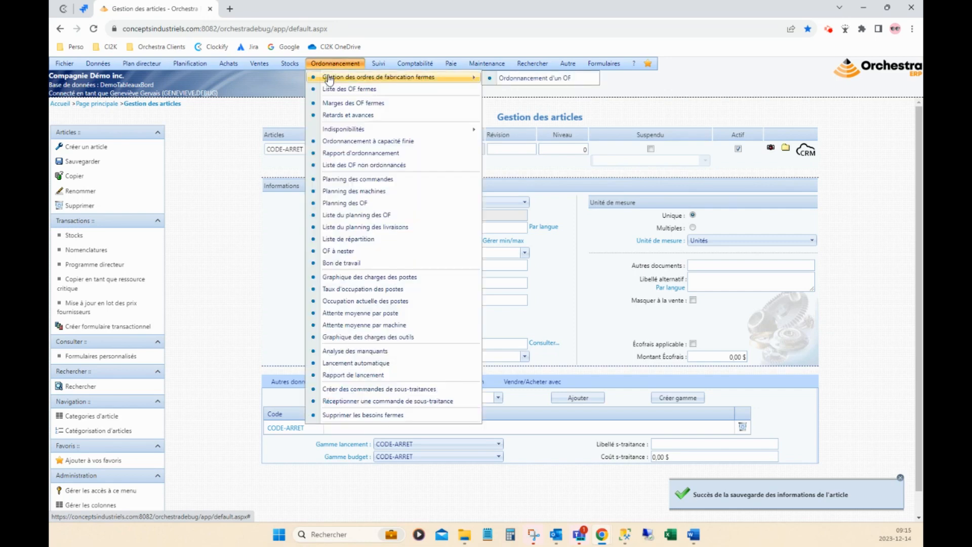
click(535, 78)
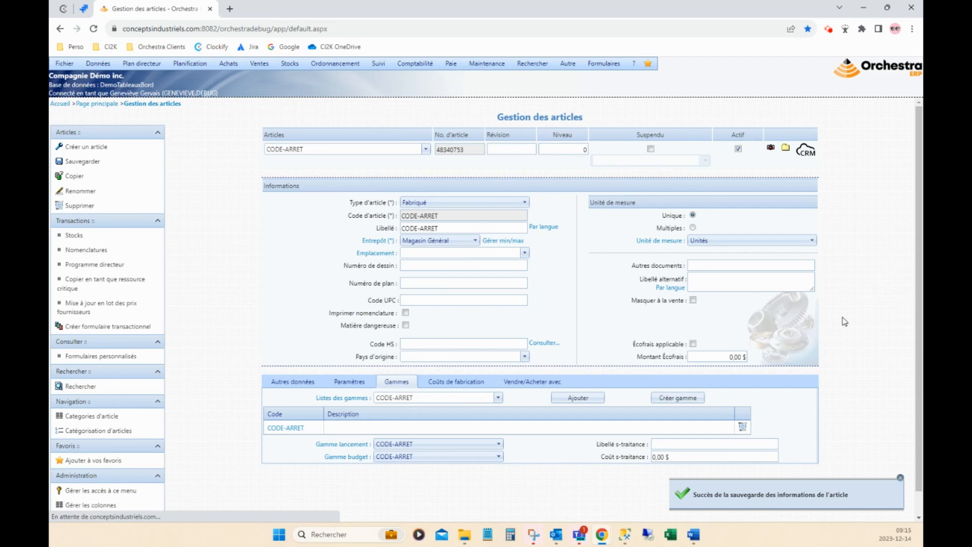
click(335, 74)
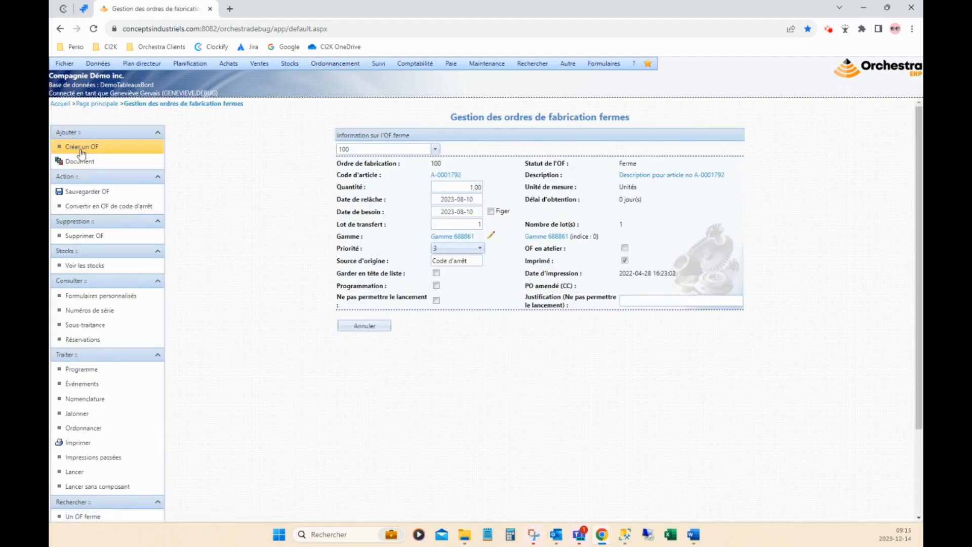
click(82, 152)
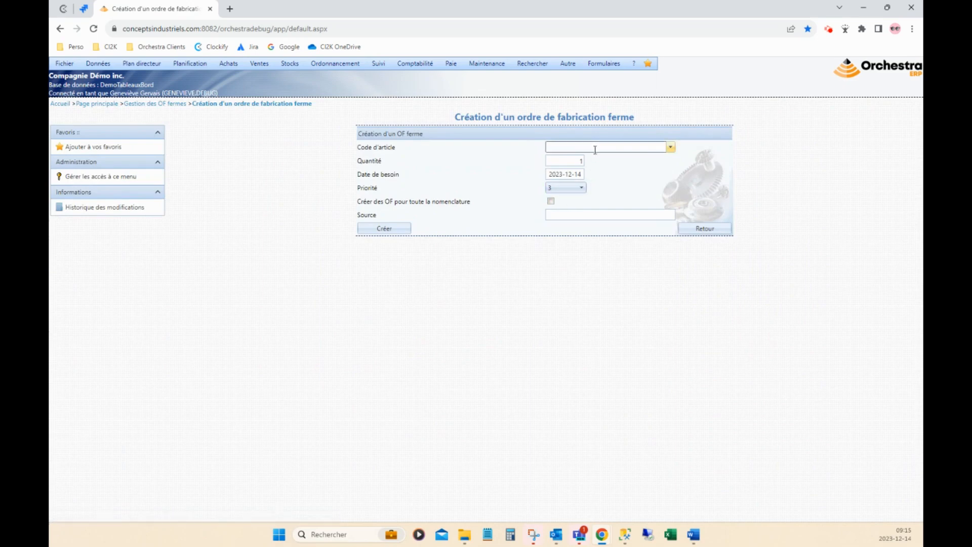
click(595, 150)
text(CODE)
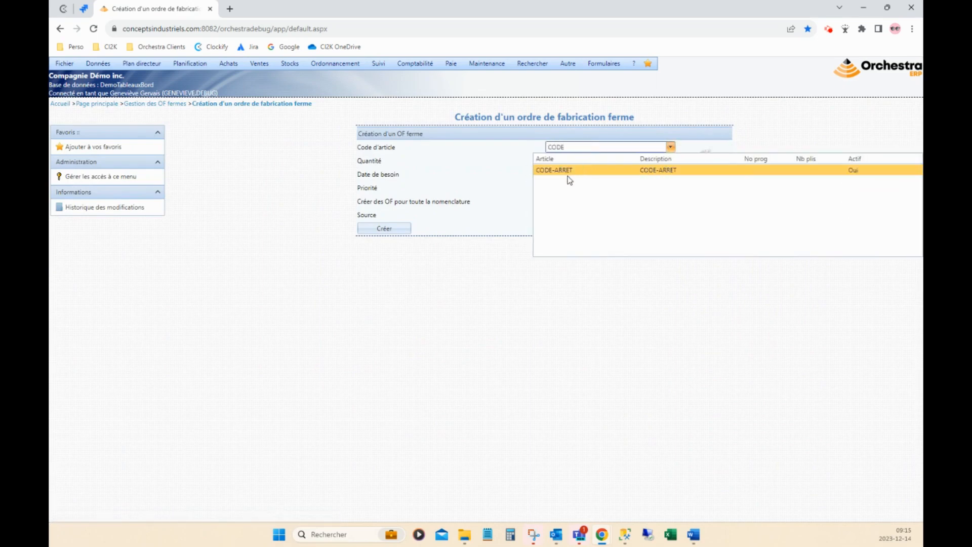
click(567, 171)
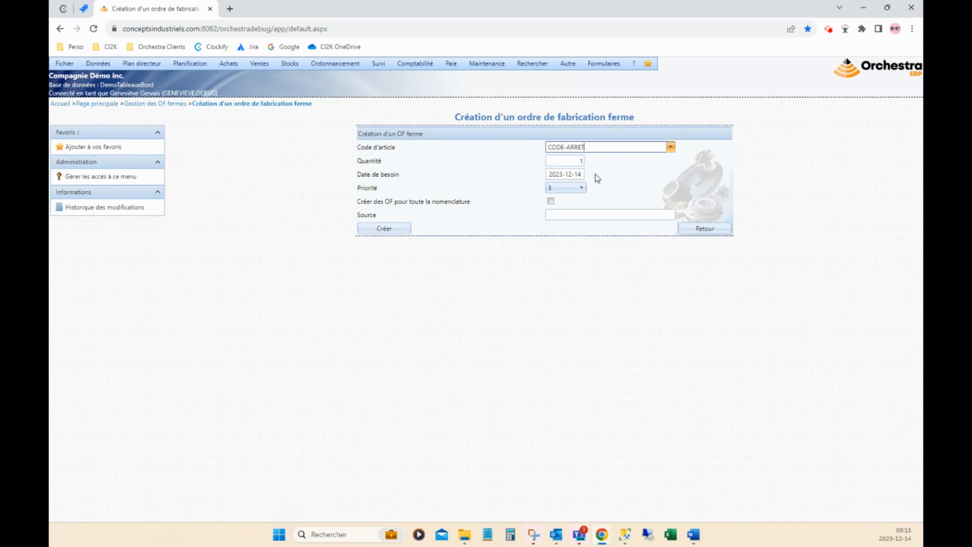
Set the manufacturing order's need date to 2050-12-14 and create the order.
click(566, 175)
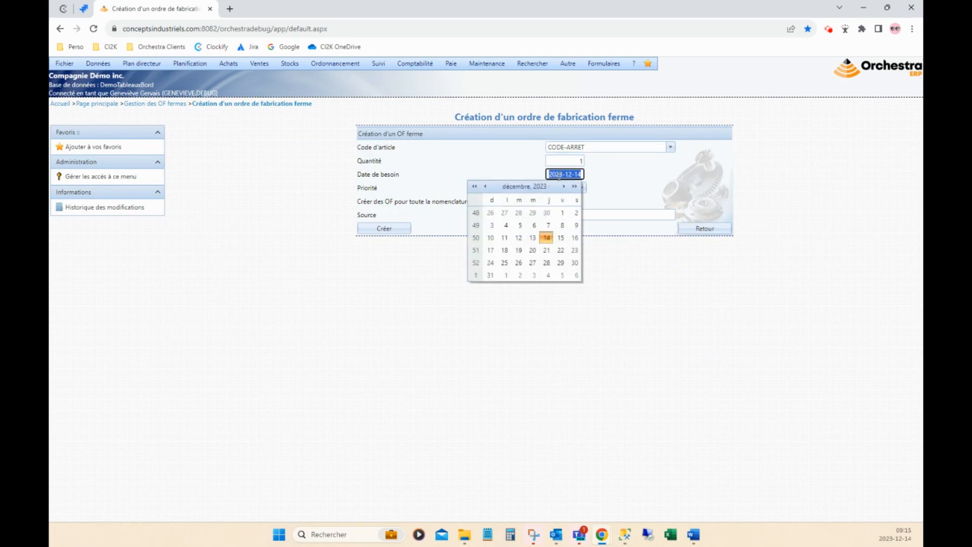
click(581, 174)
key(BackSpace)
text(50)
key(Delete)
click(622, 181)
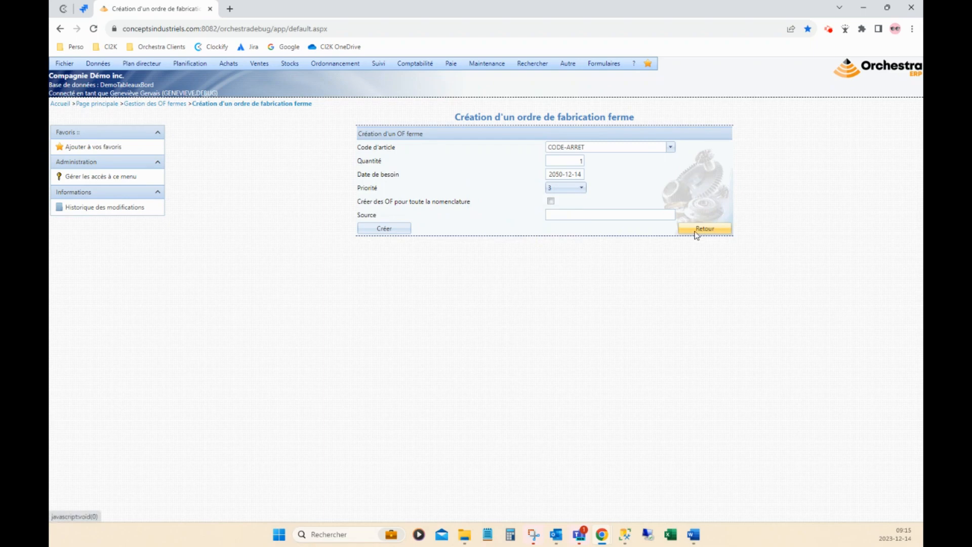
click(396, 231)
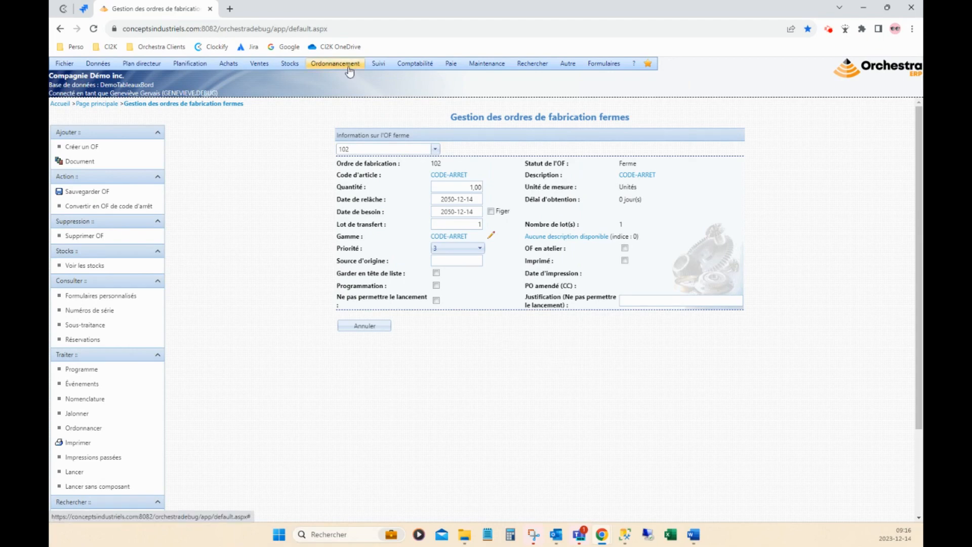
Go to the production declaration (Déclaration de production) functions in production tracking.
click(374, 63)
mouse_move(567, 143)
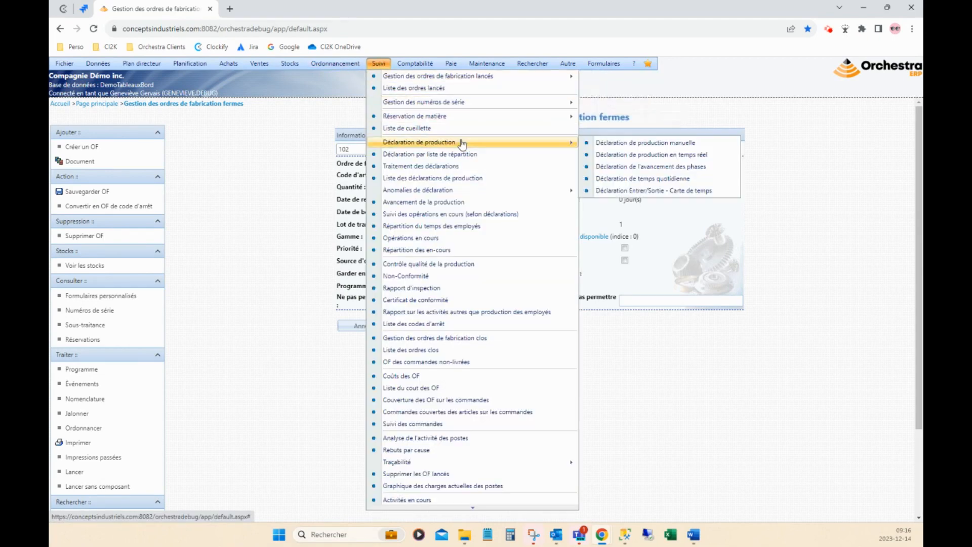